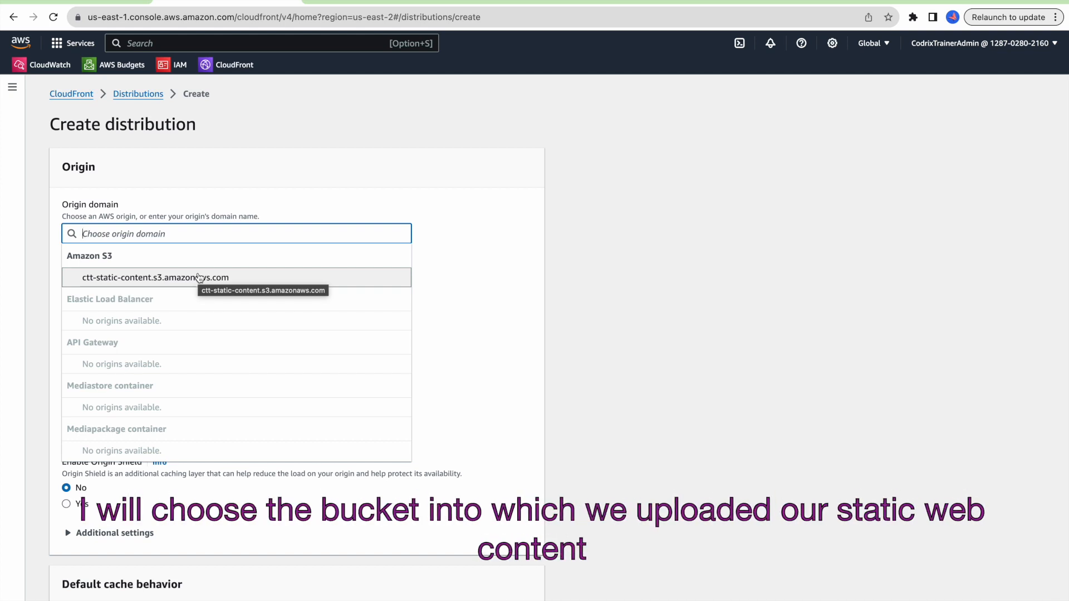
Set the origin domain to the ctt-static-content S3 bucket's website endpoint, keeping the default protocol, empty origin path and generated name.
{"action": "left_click", "coordinate": [199, 277]}
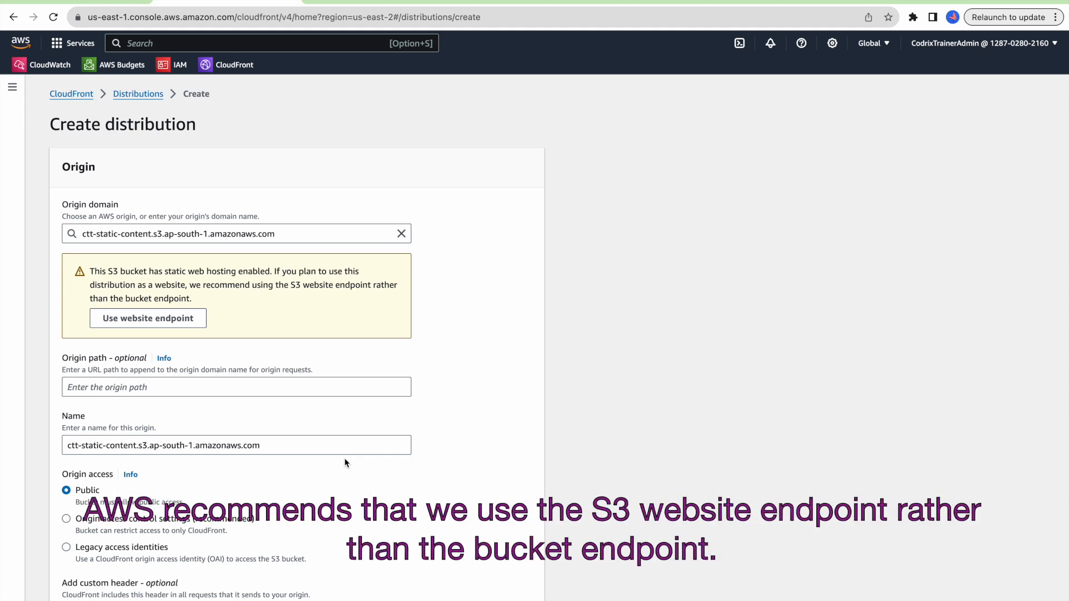
{"action": "left_click", "coordinate": [144, 320]}
{"action": "scroll", "coordinate": [368, 423], "scroll_direction": "down", "scroll_amount": 2}
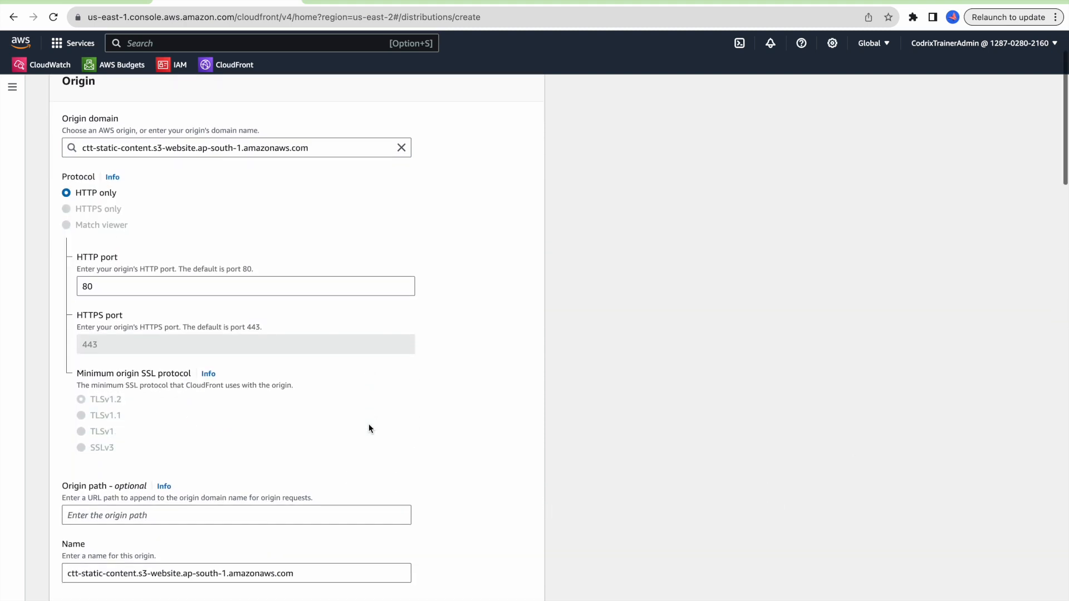
{"action": "scroll", "coordinate": [368, 429], "scroll_direction": "down", "scroll_amount": 1}
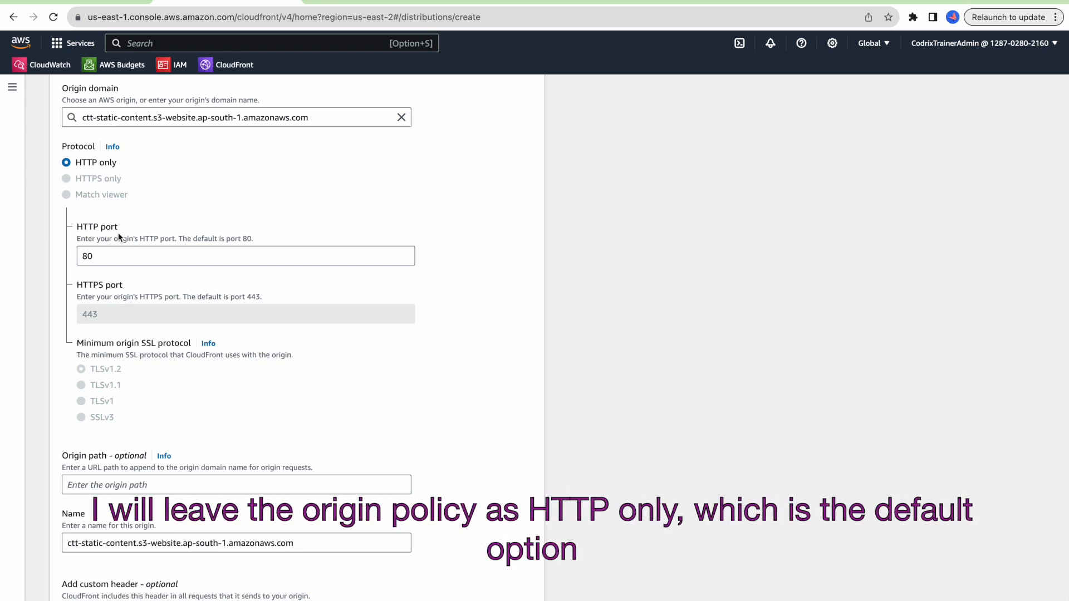
{"action": "scroll", "coordinate": [150, 334], "scroll_direction": "down", "scroll_amount": 2}
{"action": "left_click", "coordinate": [173, 388]}
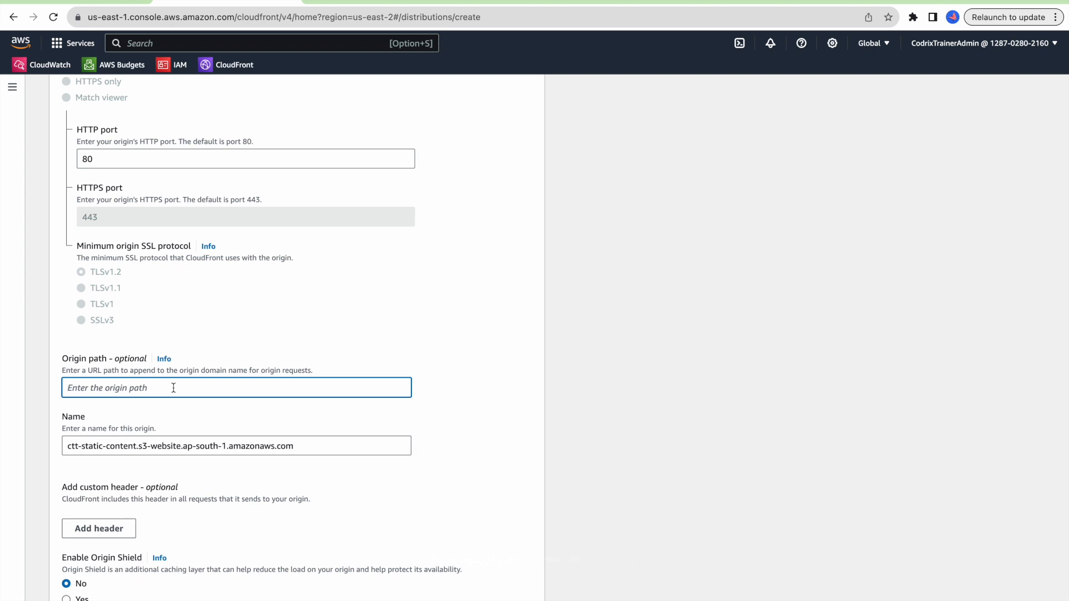
{"action": "left_click", "coordinate": [203, 446]}
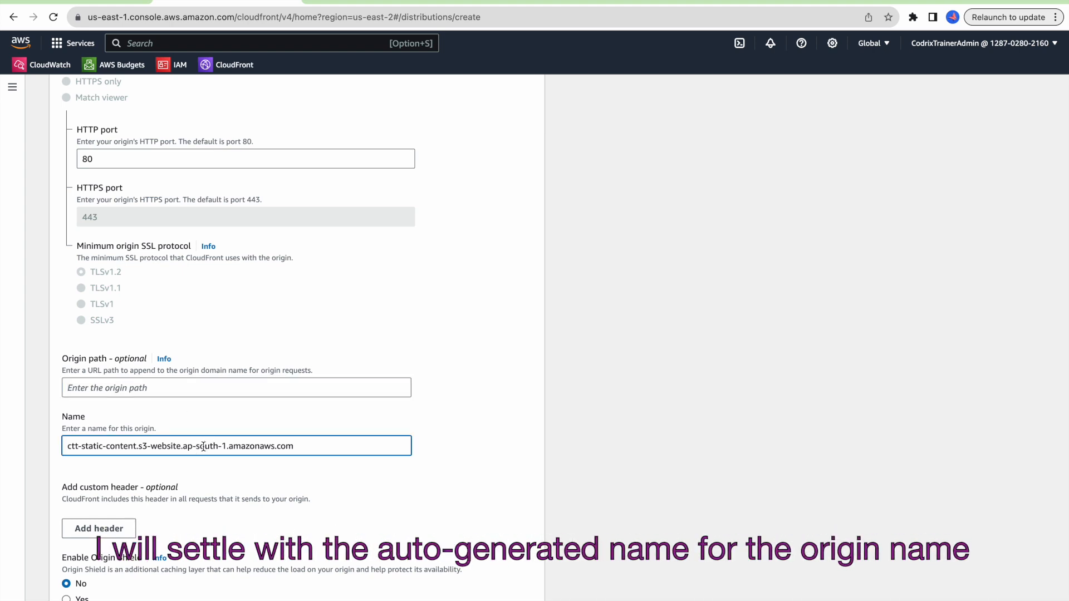
{"action": "scroll", "coordinate": [223, 484], "scroll_direction": "down", "scroll_amount": 2}
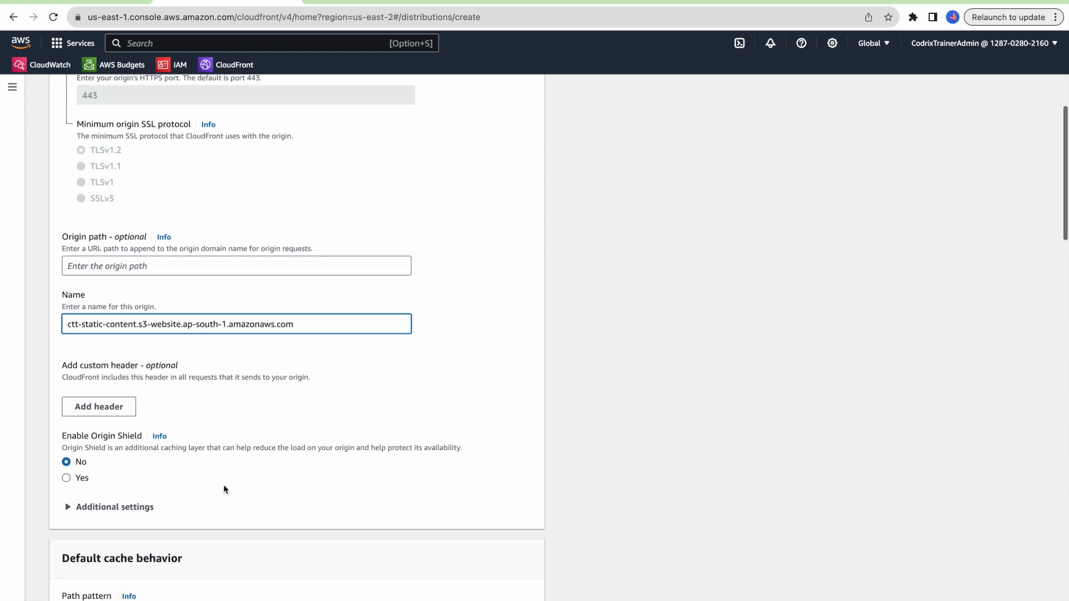
{"action": "key", "text": "Tab"}
{"action": "key", "text": "Return"}
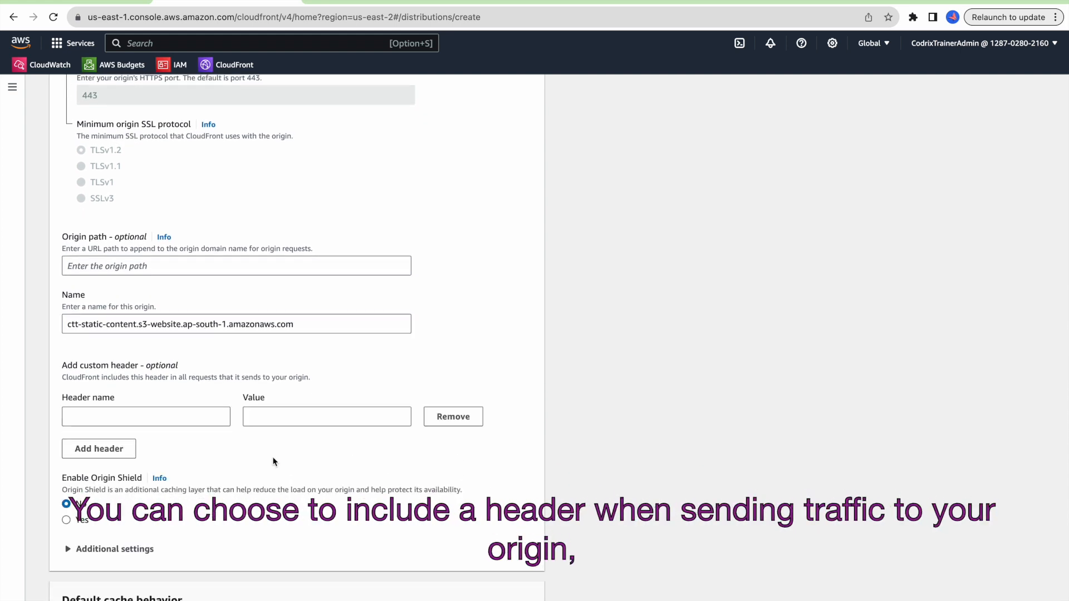
{"action": "left_click", "coordinate": [462, 420]}
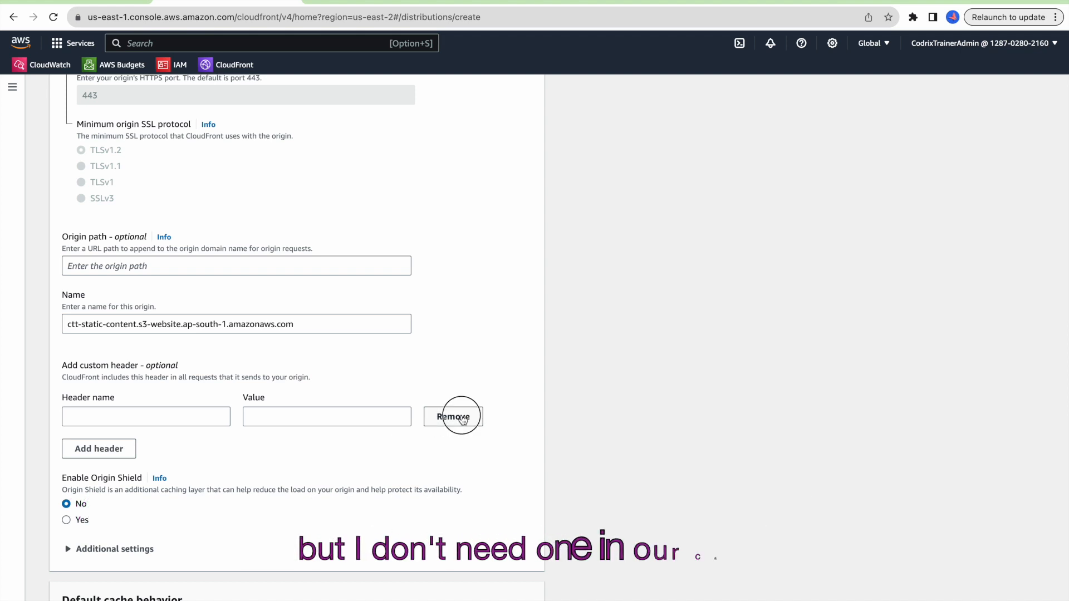
Review the Origin Shield option, the additional origin settings, and the default cache behavior, viewer and cache policy options.
{"action": "scroll", "coordinate": [246, 482], "scroll_direction": "down", "scroll_amount": 1}
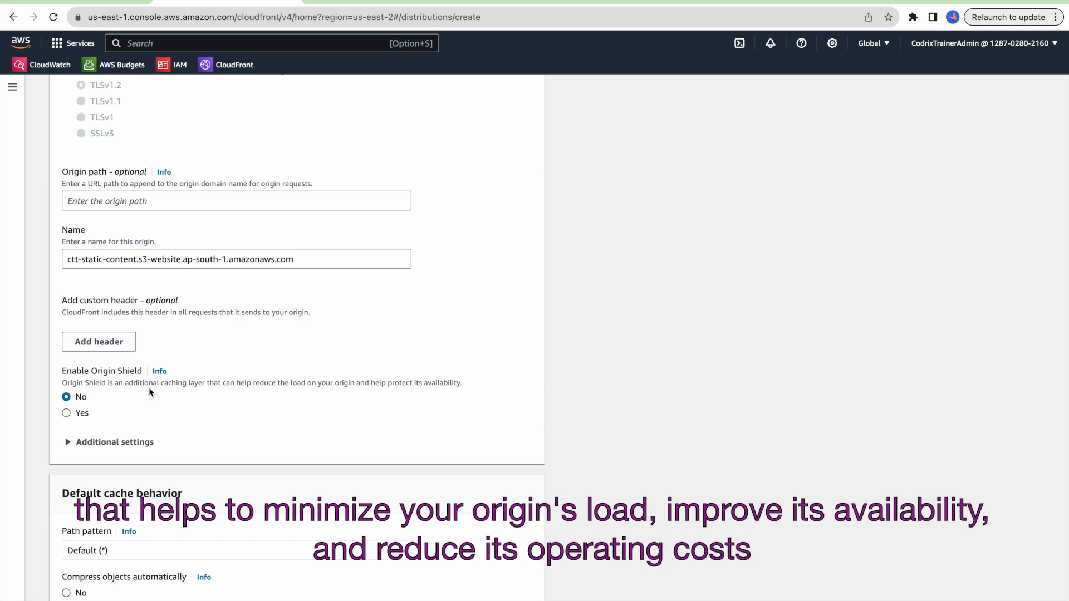
{"action": "scroll", "coordinate": [176, 438], "scroll_direction": "down", "scroll_amount": 2}
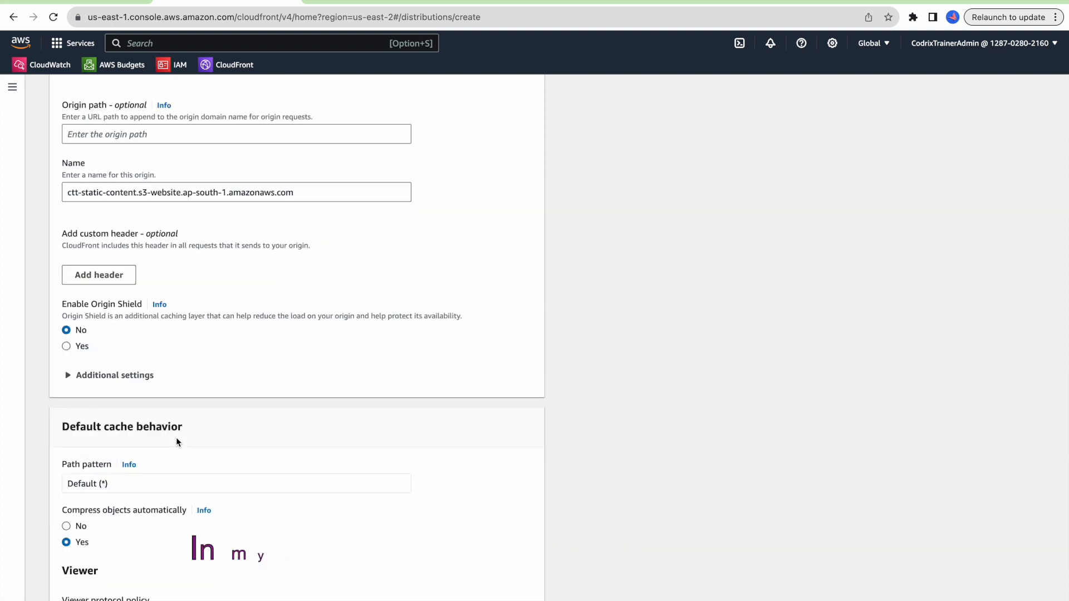
{"action": "left_click", "coordinate": [68, 376]}
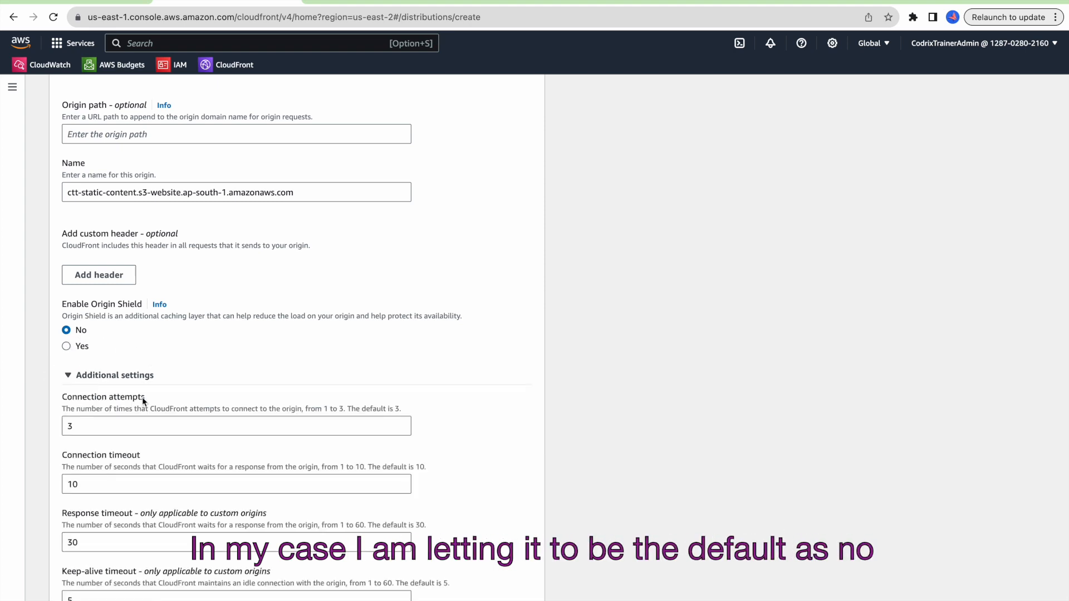
{"action": "scroll", "coordinate": [217, 442], "scroll_direction": "down", "scroll_amount": 4}
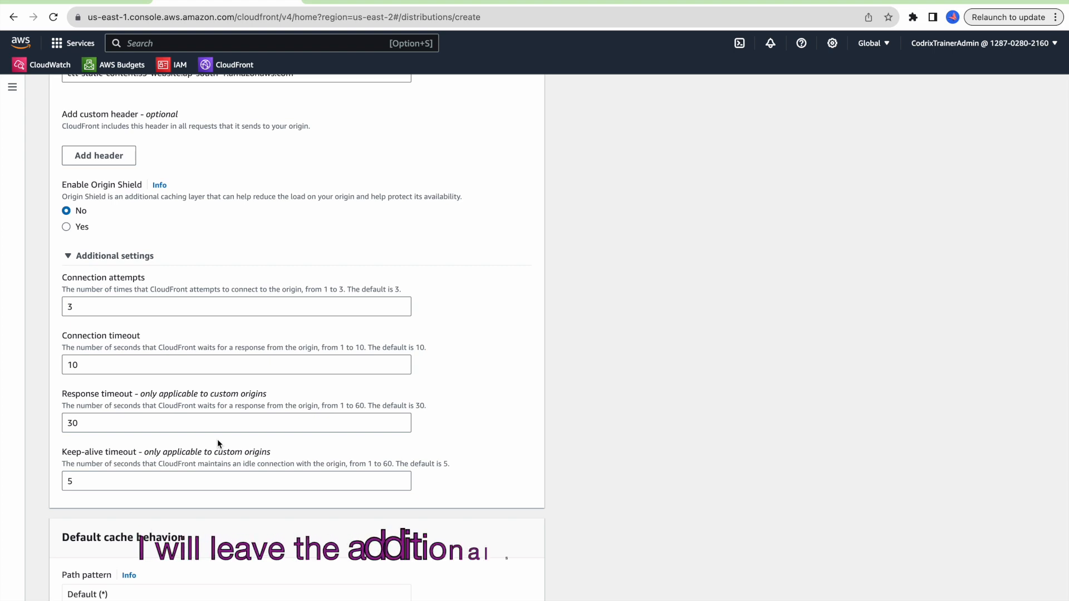
{"action": "scroll", "coordinate": [217, 440], "scroll_direction": "down", "scroll_amount": 1}
{"action": "scroll", "coordinate": [218, 439], "scroll_direction": "down", "scroll_amount": 3}
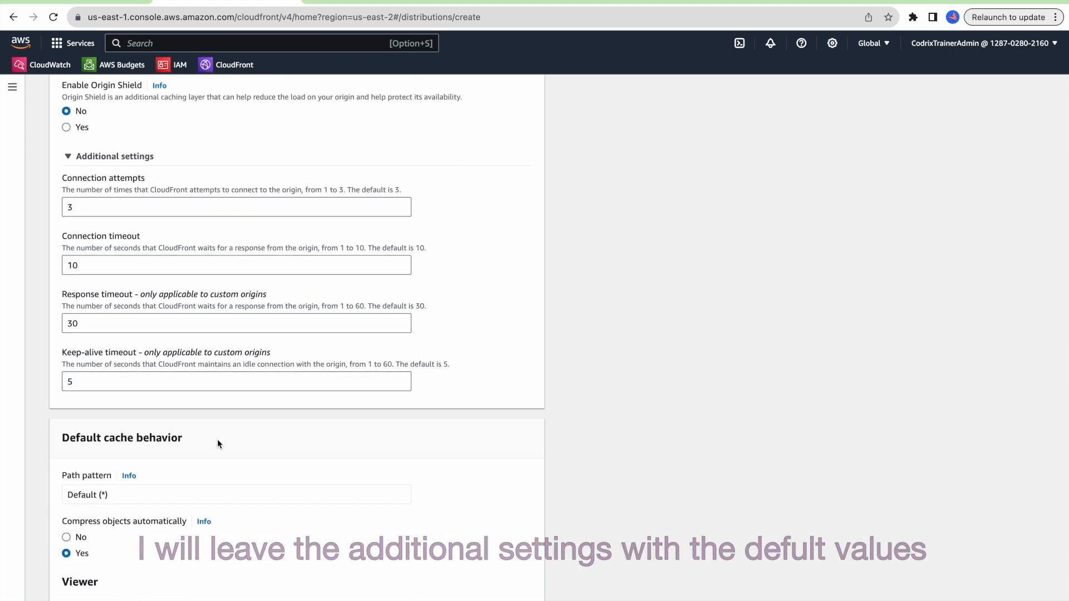
{"action": "scroll", "coordinate": [243, 296], "scroll_direction": "down", "scroll_amount": 10}
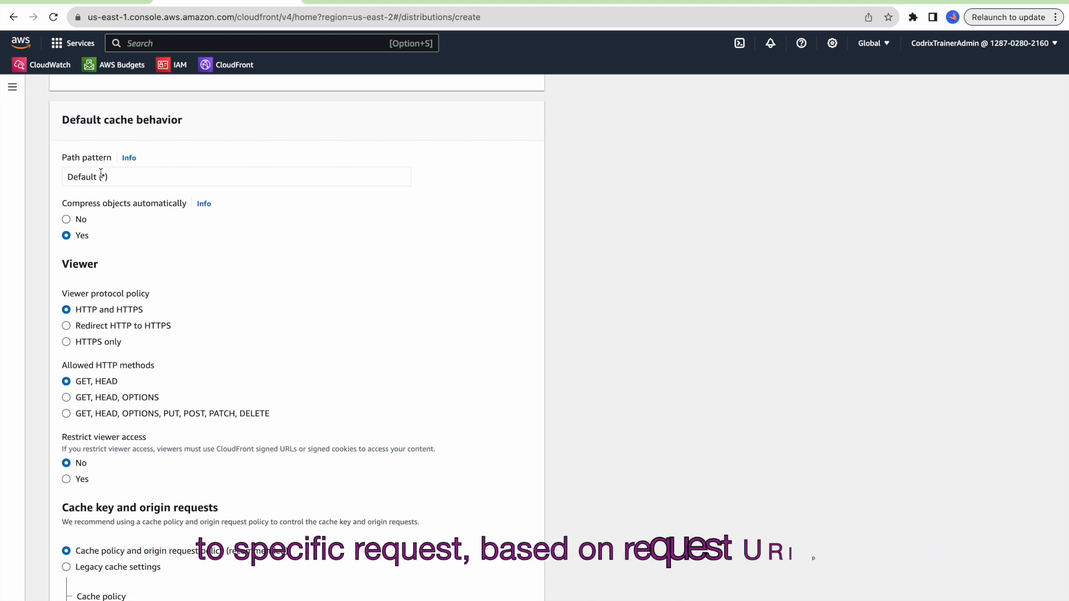
{"action": "left_click", "coordinate": [124, 176]}
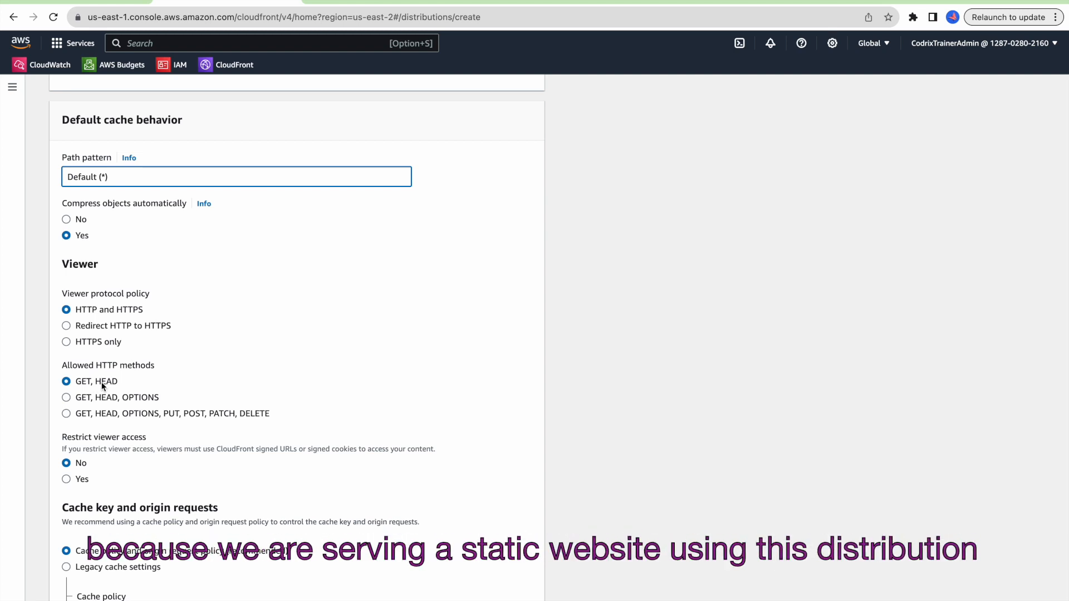
{"action": "scroll", "coordinate": [179, 483], "scroll_direction": "down", "scroll_amount": 4}
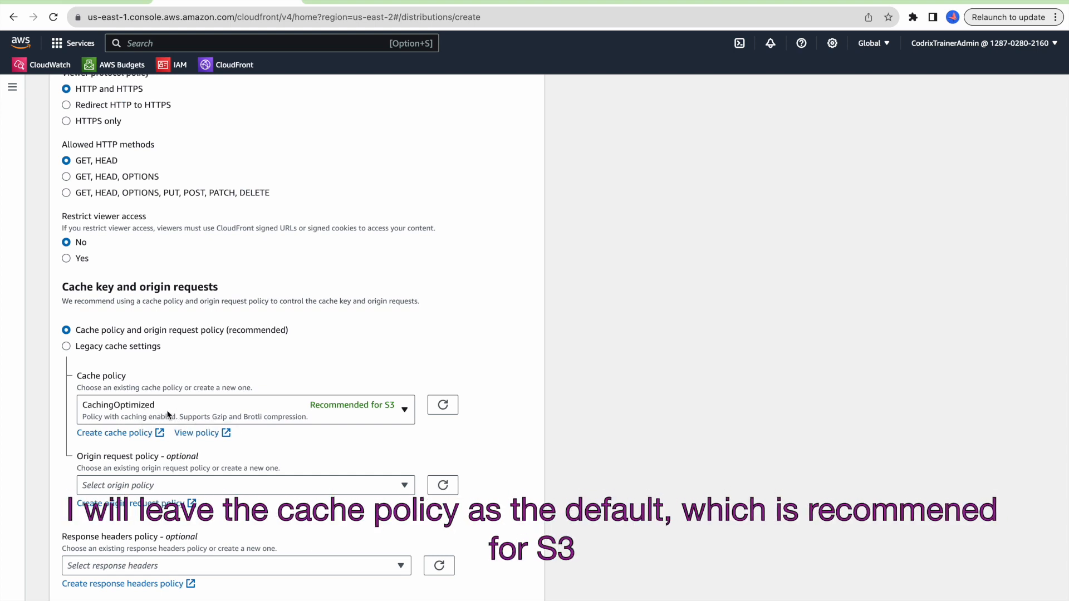
Choose not to enable Web Application Firewall security protections for the distribution.
{"action": "scroll", "coordinate": [166, 410], "scroll_direction": "down", "scroll_amount": 10}
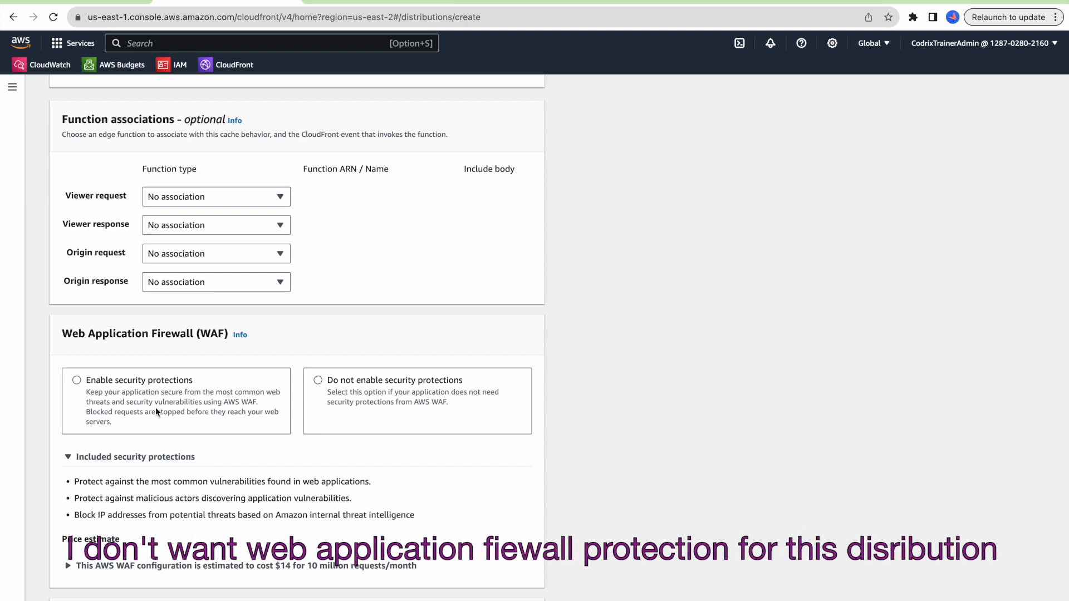
{"action": "left_click", "coordinate": [319, 379]}
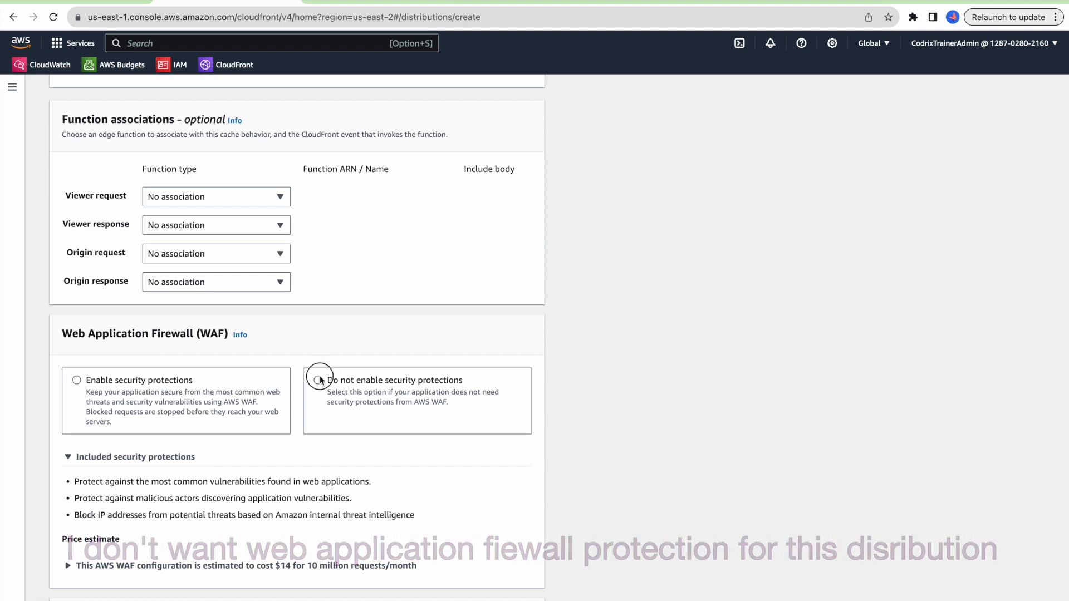
{"action": "scroll", "coordinate": [315, 447], "scroll_direction": "down", "scroll_amount": 2}
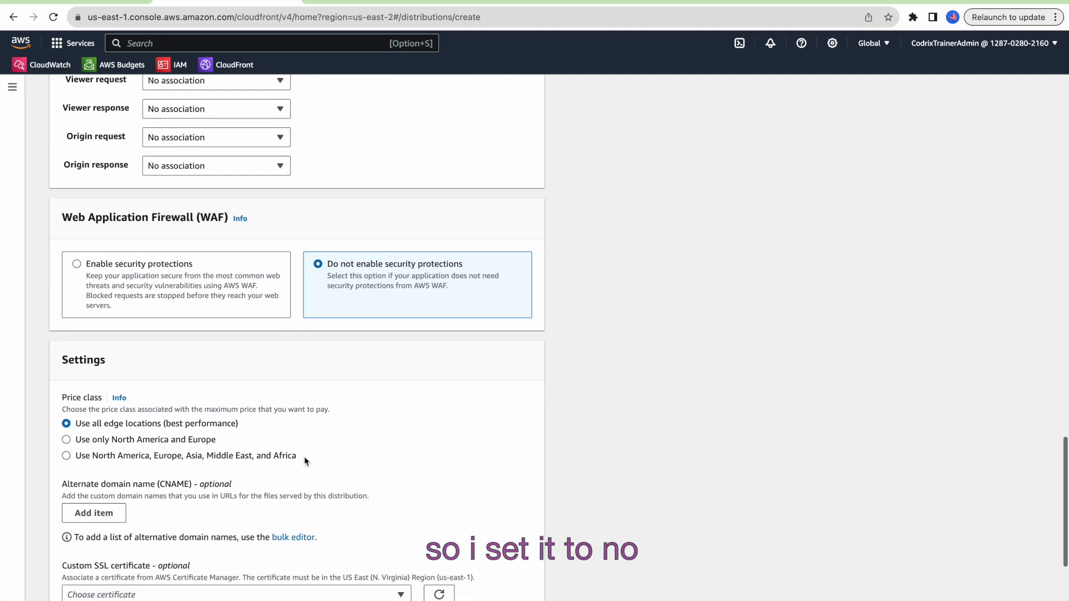
Accept the default values for the remaining settings and create the distribution.
{"action": "scroll", "coordinate": [279, 479], "scroll_direction": "down", "scroll_amount": 2}
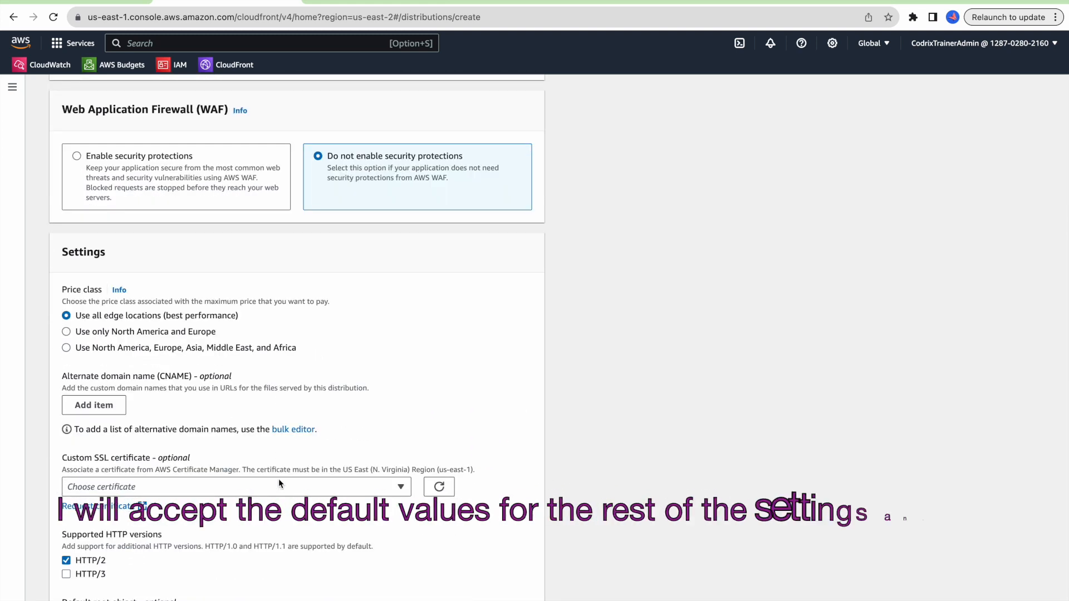
{"action": "scroll", "coordinate": [279, 483], "scroll_direction": "down", "scroll_amount": 4}
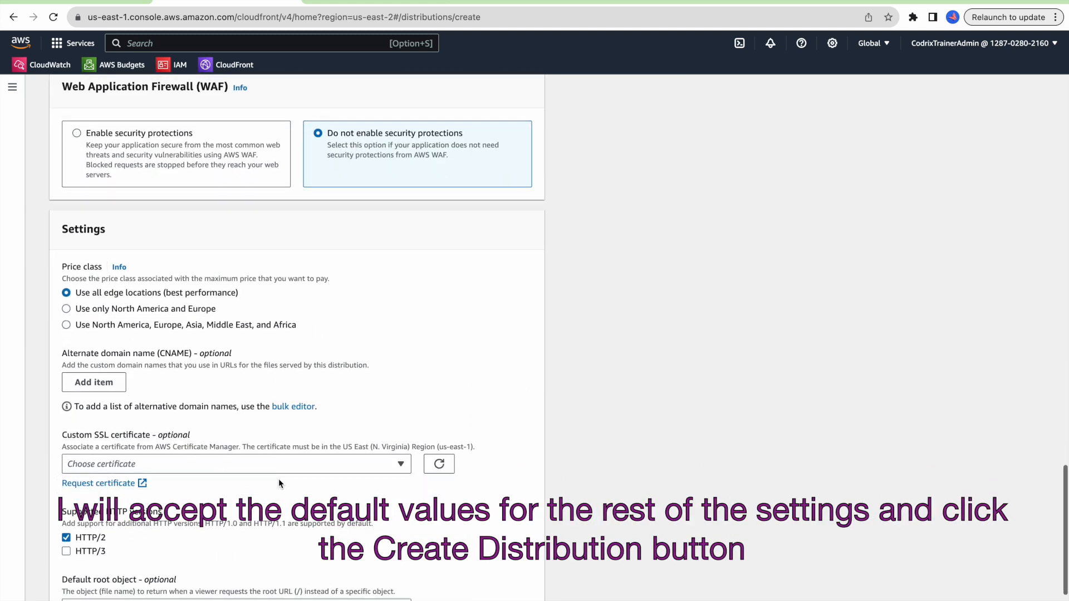
{"action": "scroll", "coordinate": [279, 483], "scroll_direction": "down", "scroll_amount": 2}
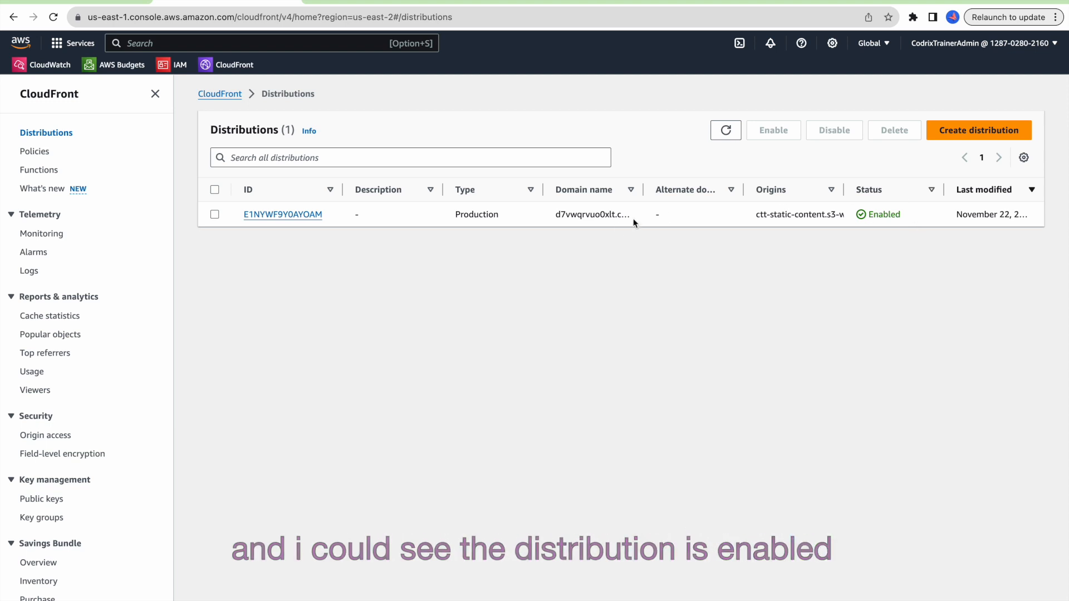
Open the new distribution's details and copy its distribution domain name.
{"action": "left_click", "coordinate": [301, 216]}
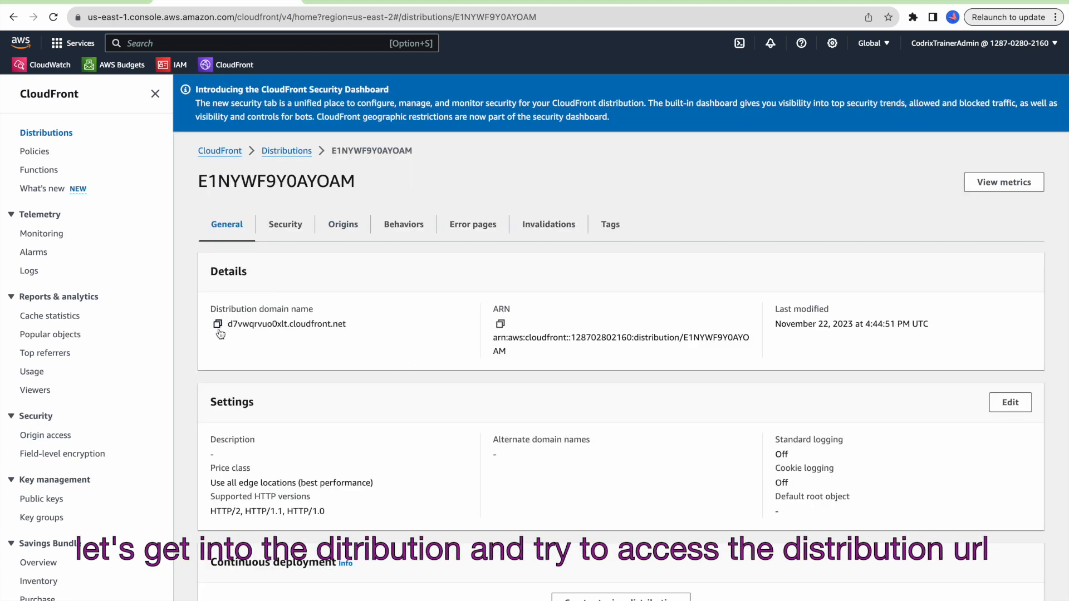
{"action": "left_click", "coordinate": [218, 326]}
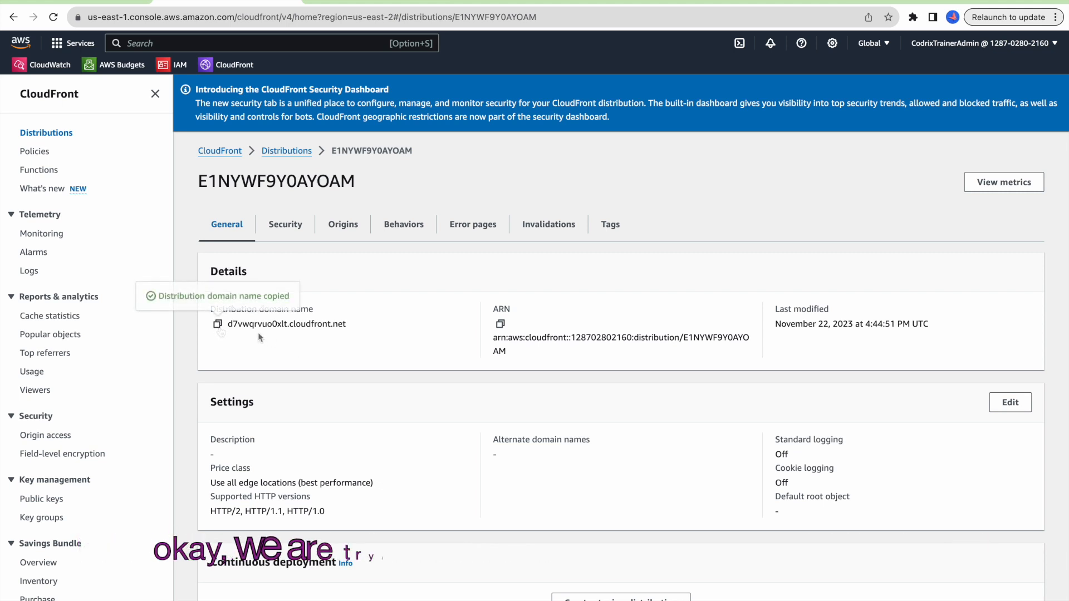
{"action": "left_click", "coordinate": [218, 325]}
Load the copied distribution domain in a new browser tab and look through the served website from start to end.
{"action": "key", "text": "super+t"}
{"action": "left_click", "coordinate": [452, 17]}
{"action": "key", "text": "super+v"}
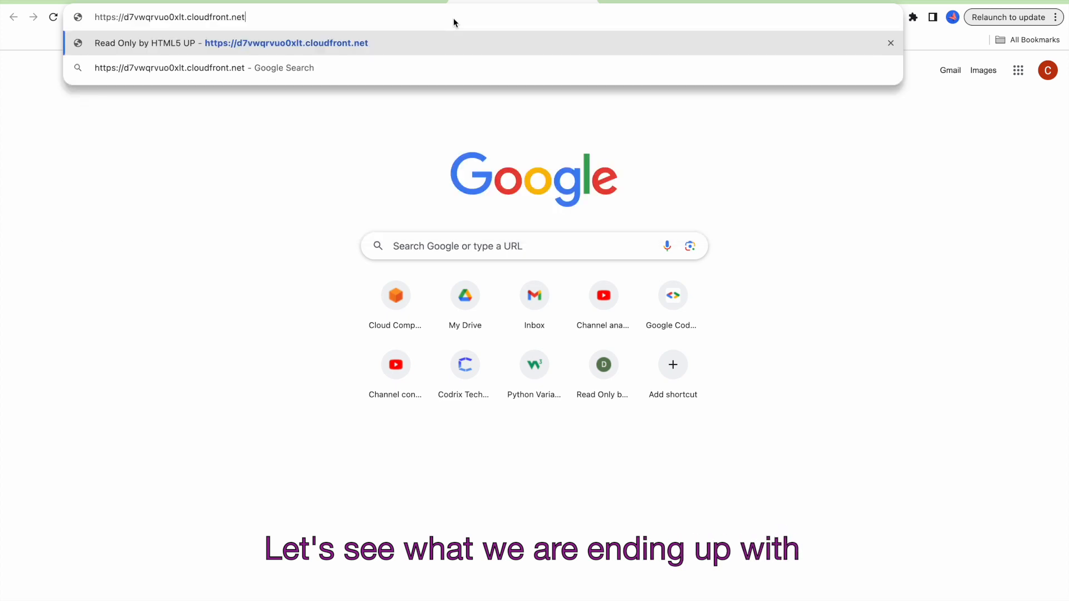
{"action": "key", "text": "Return"}
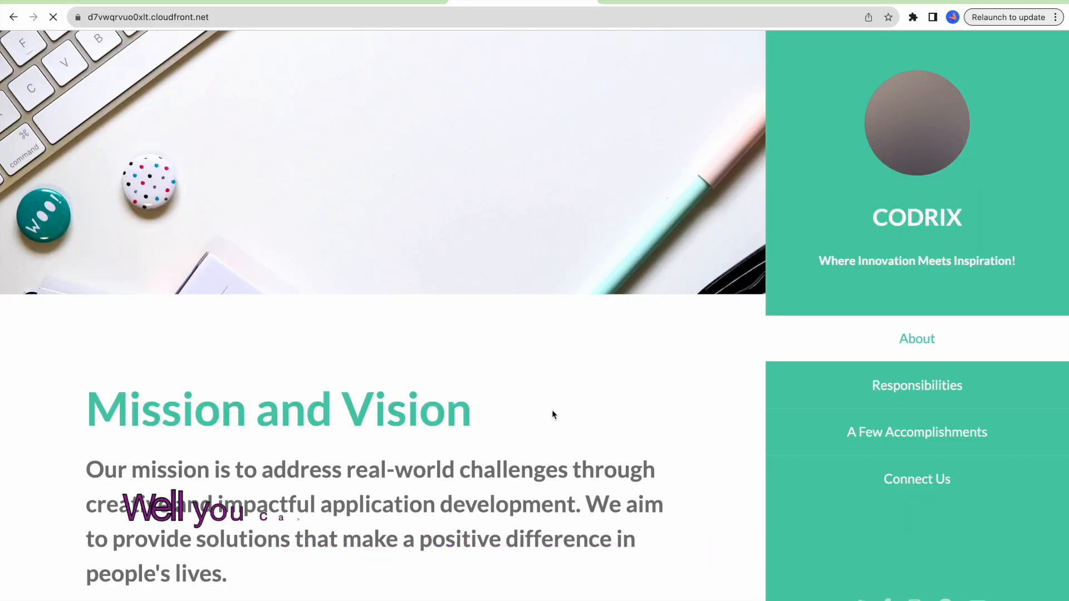
{"action": "scroll", "coordinate": [553, 413], "scroll_direction": "down", "scroll_amount": 10}
{"action": "scroll", "coordinate": [553, 413], "scroll_direction": "up", "scroll_amount": 12}
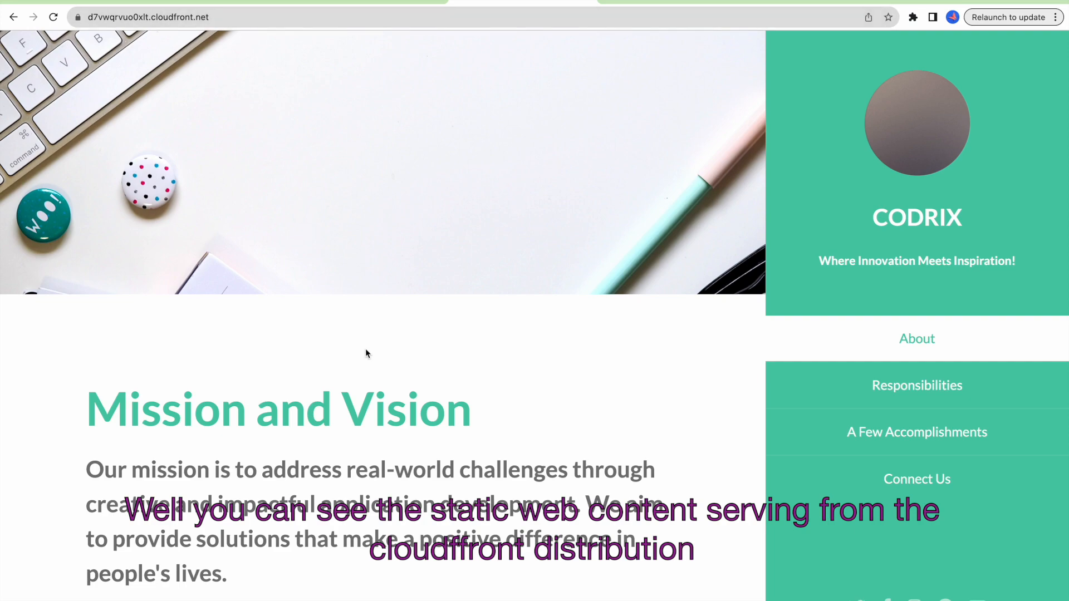
{"action": "scroll", "coordinate": [656, 536], "scroll_direction": "down", "scroll_amount": 10}
{"action": "scroll", "coordinate": [655, 537], "scroll_direction": "down", "scroll_amount": 10}
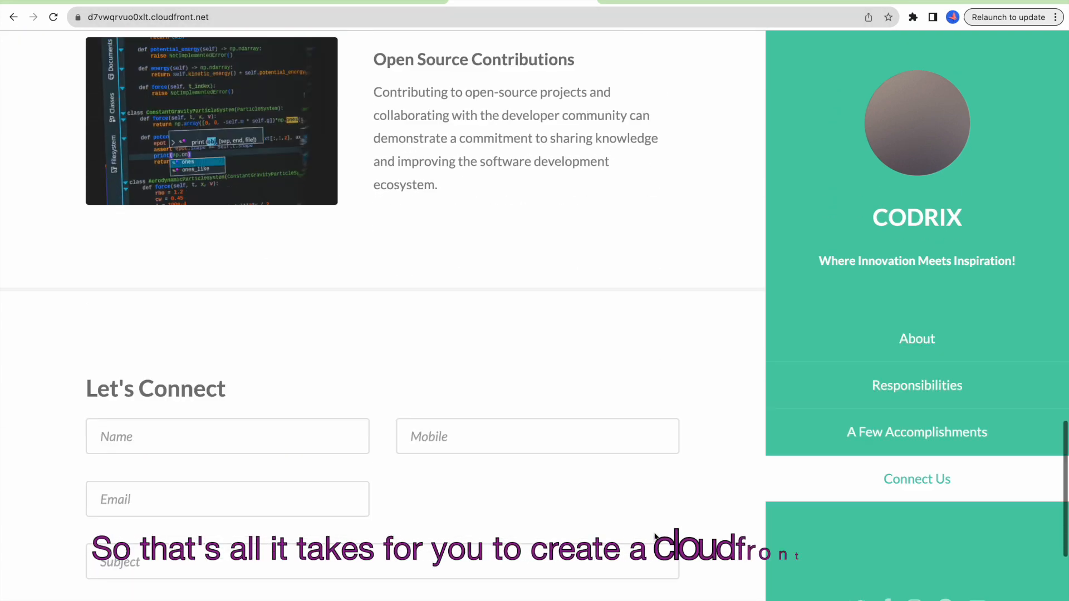
{"action": "scroll", "coordinate": [655, 536], "scroll_direction": "up", "scroll_amount": 20}
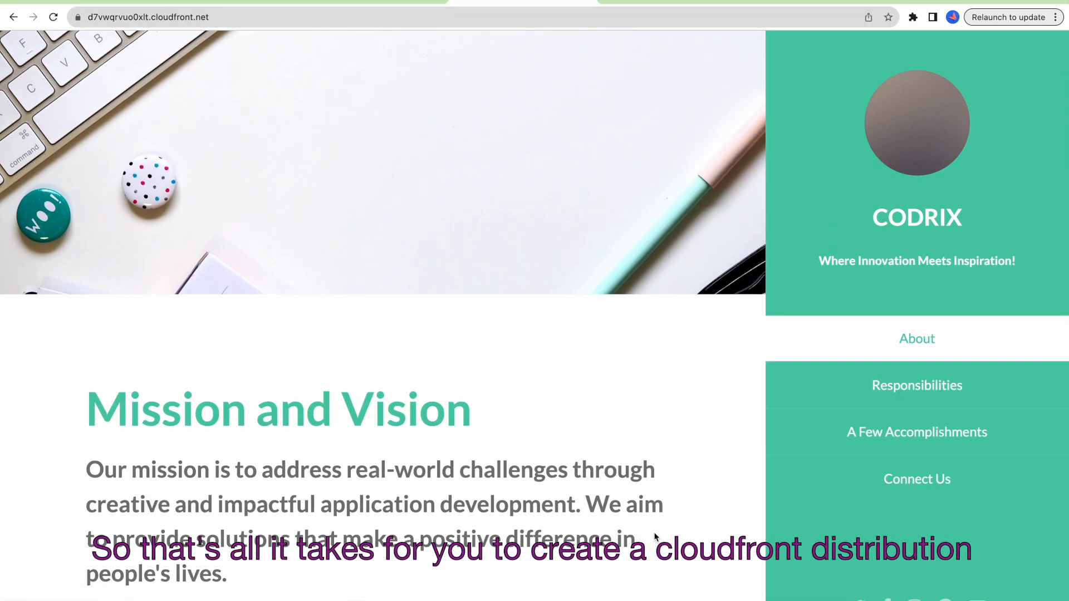